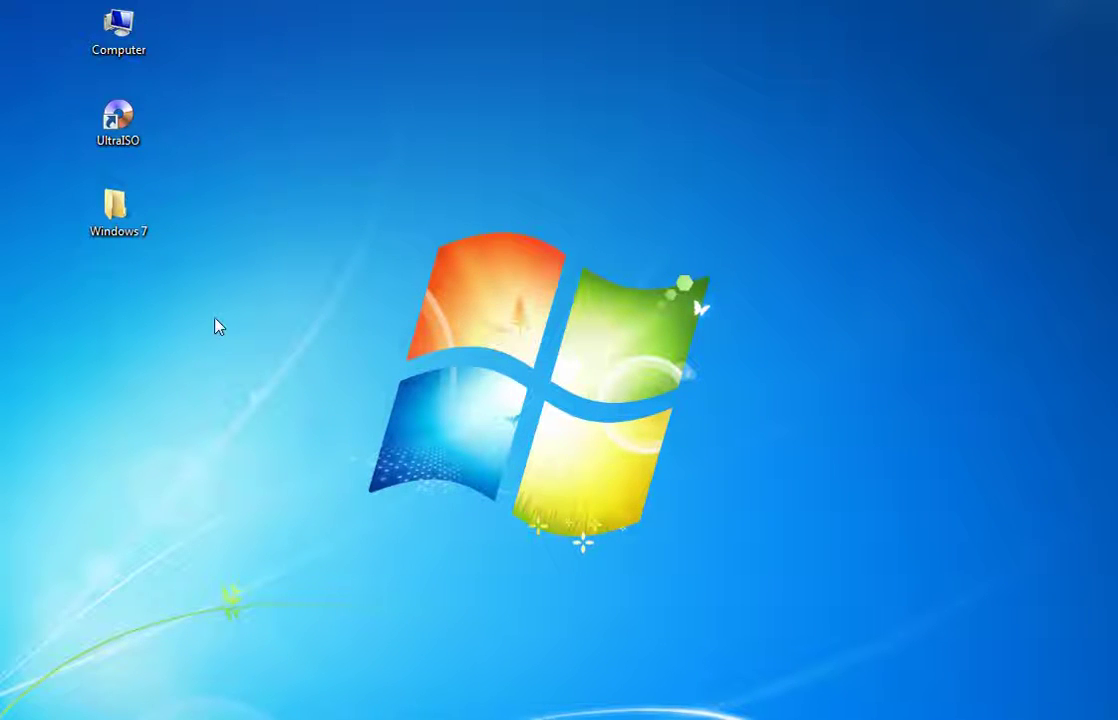
# Look inside the Windows 7 folder on the desktop for the ISO image file and close the folder
pyautogui.click(132, 226)
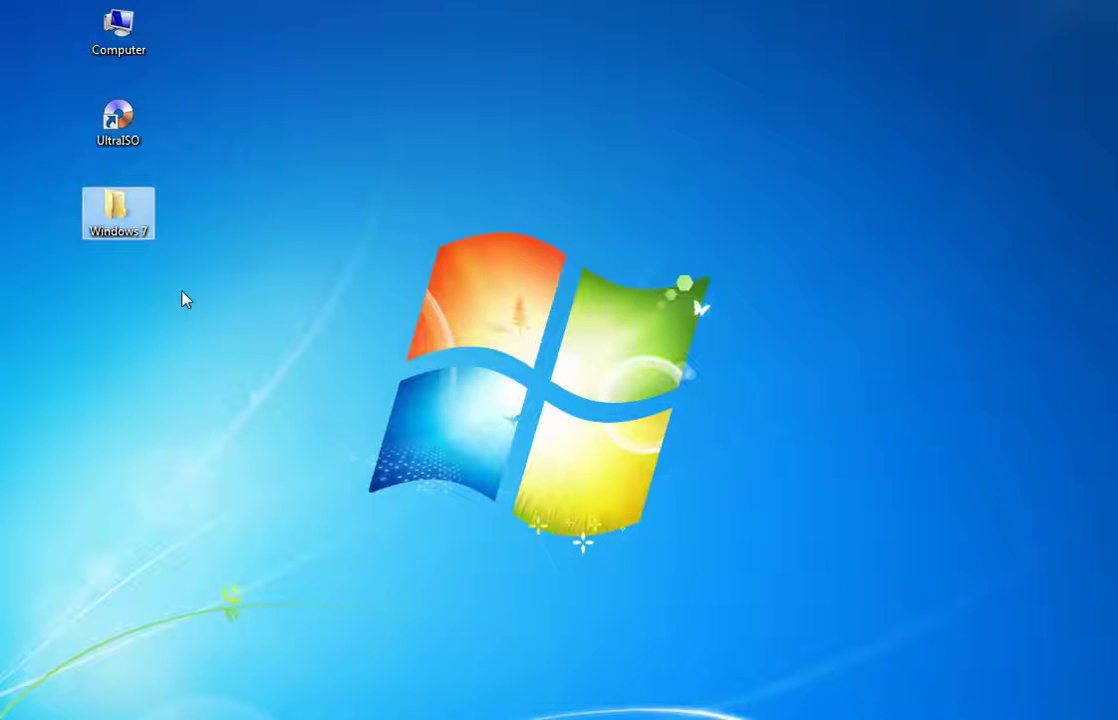
pyautogui.doubleClick(118, 213)
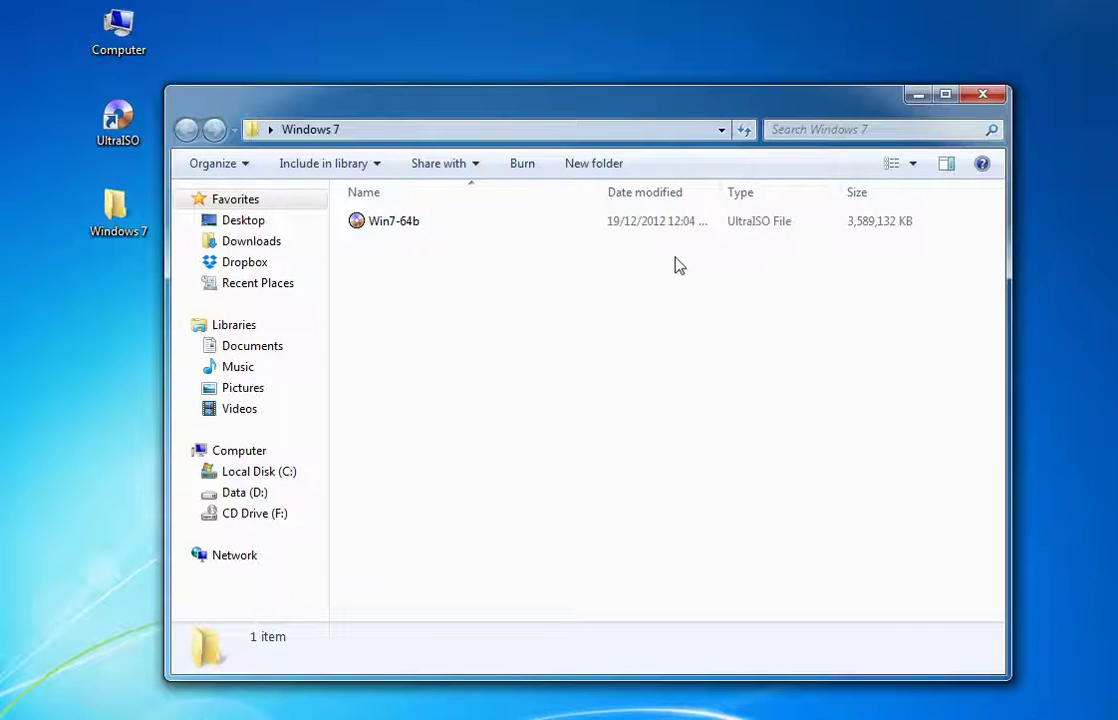
pyautogui.click(984, 96)
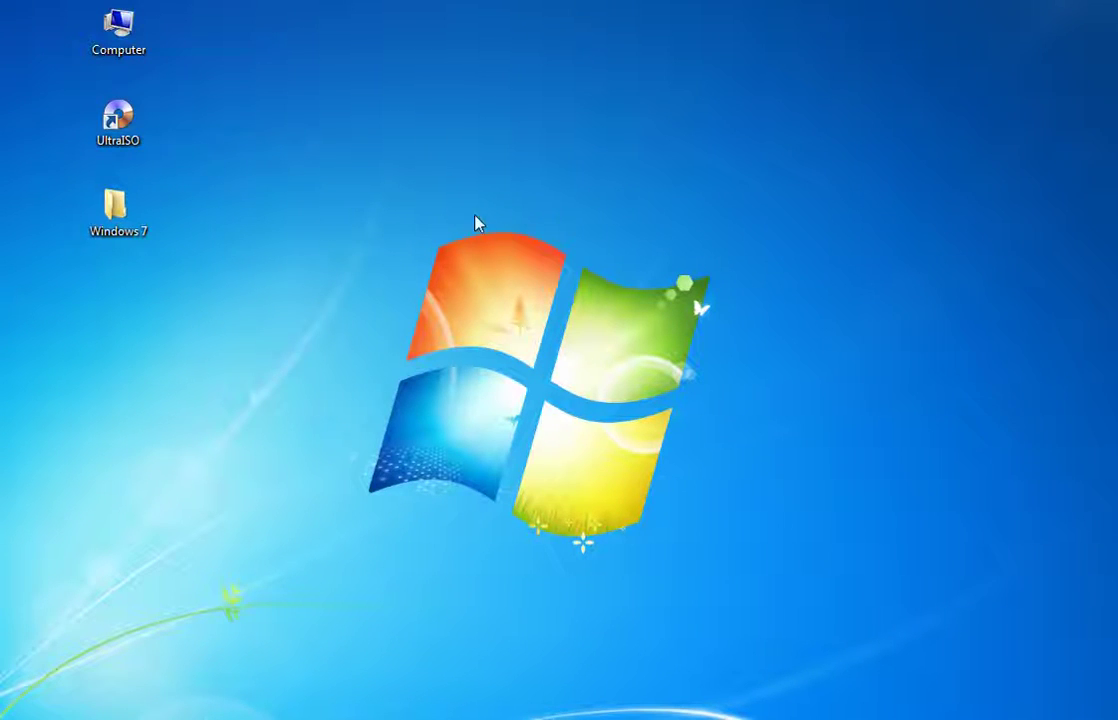
# Launch UltraISO and open its virtual drive mounting dialog, showing the available virtual CD/DVD drives
pyautogui.click(138, 141)
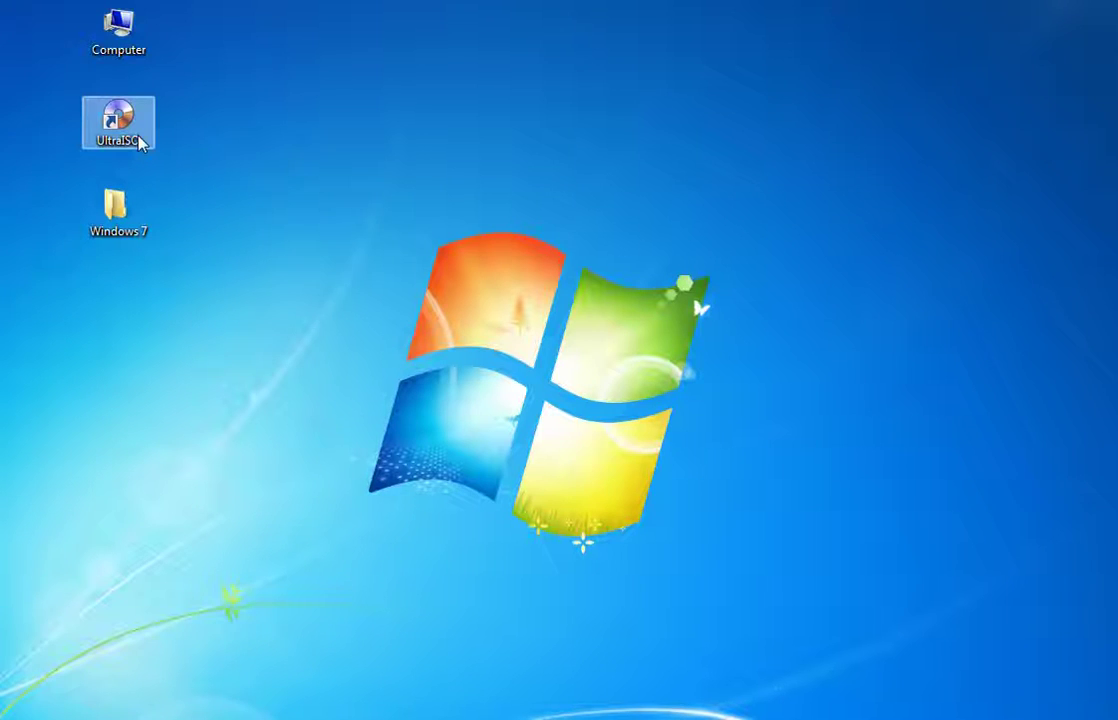
pyautogui.doubleClick(138, 141)
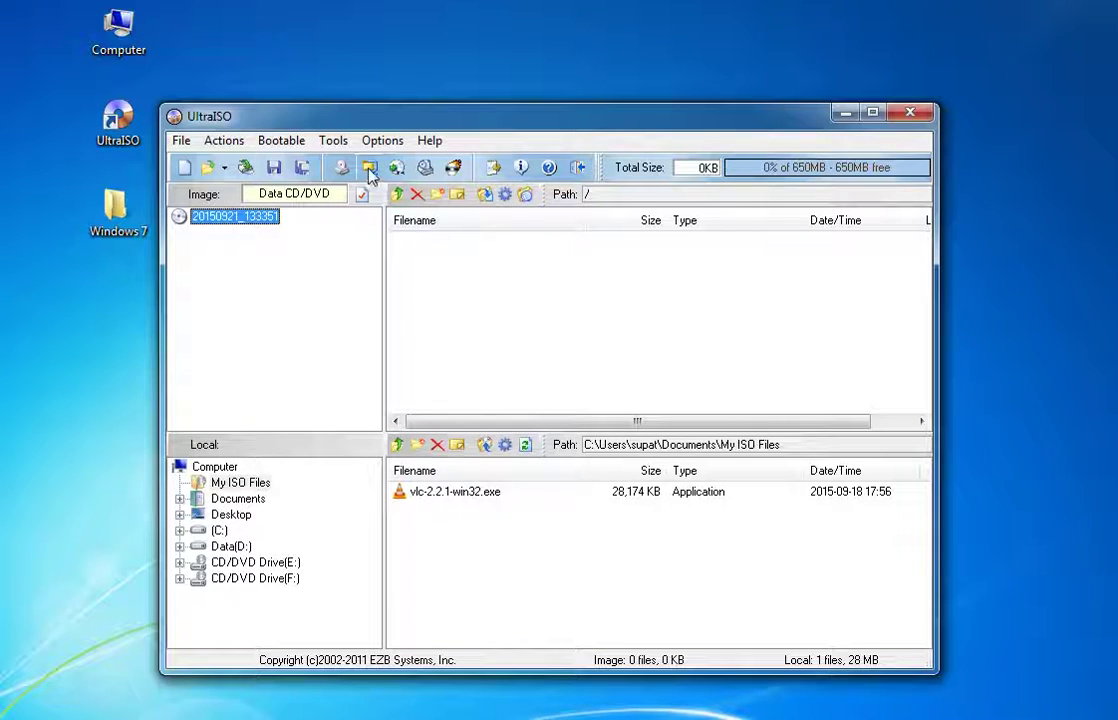
pyautogui.click(334, 141)
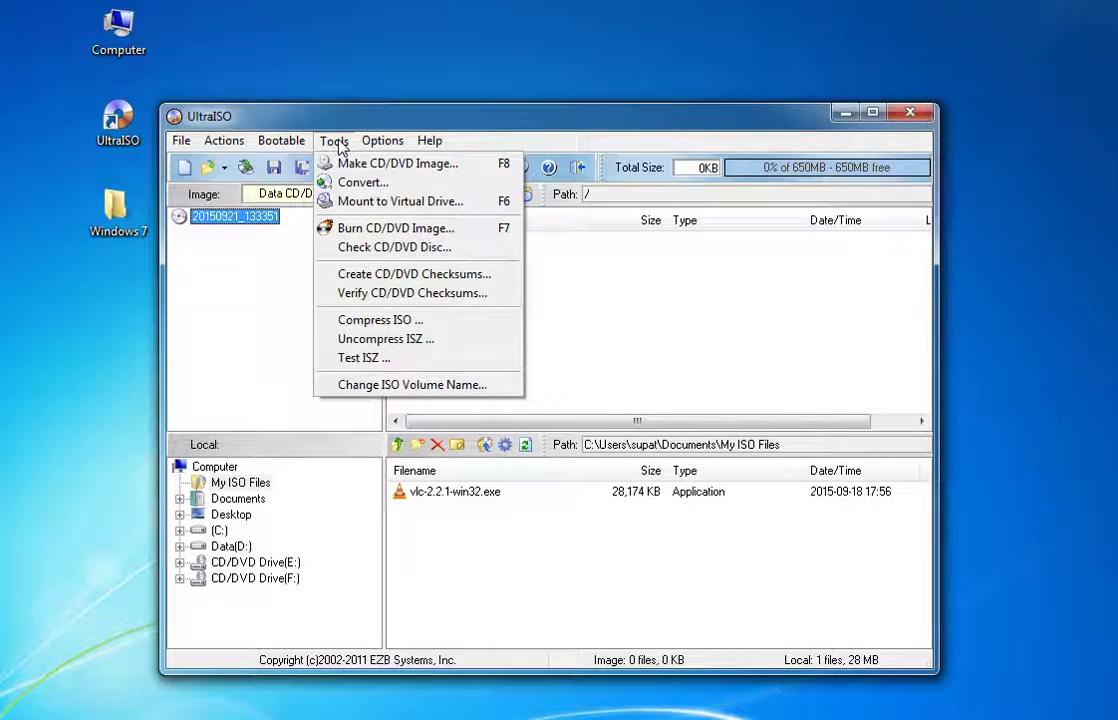
pyautogui.click(389, 203)
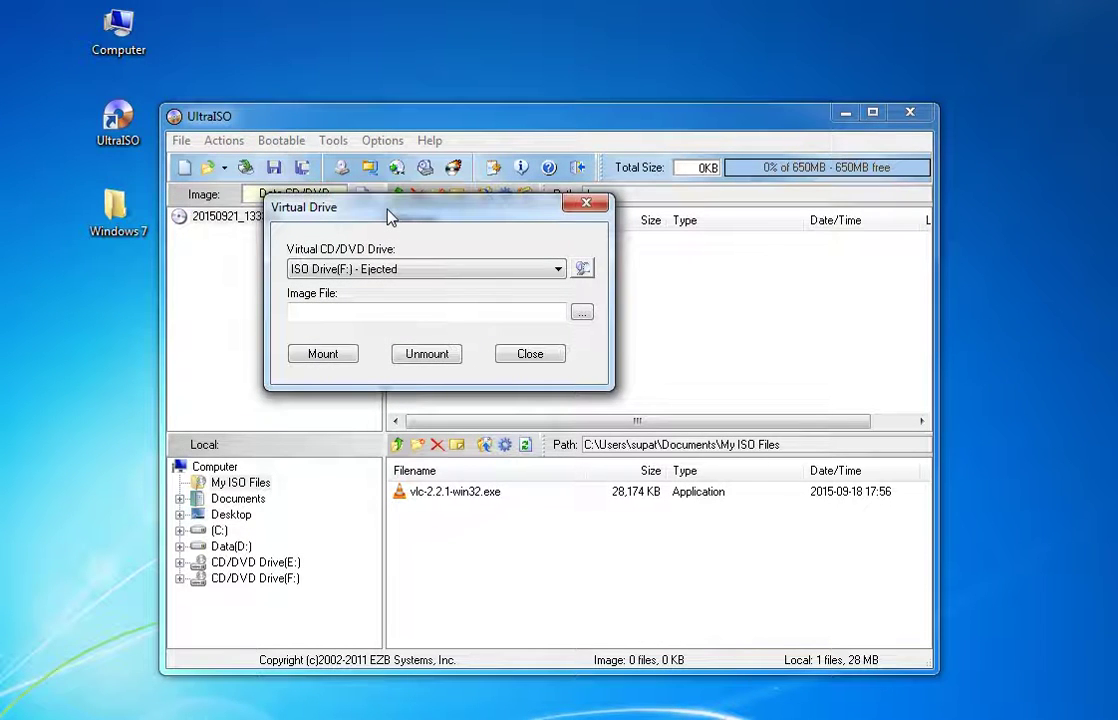
pyautogui.click(514, 276)
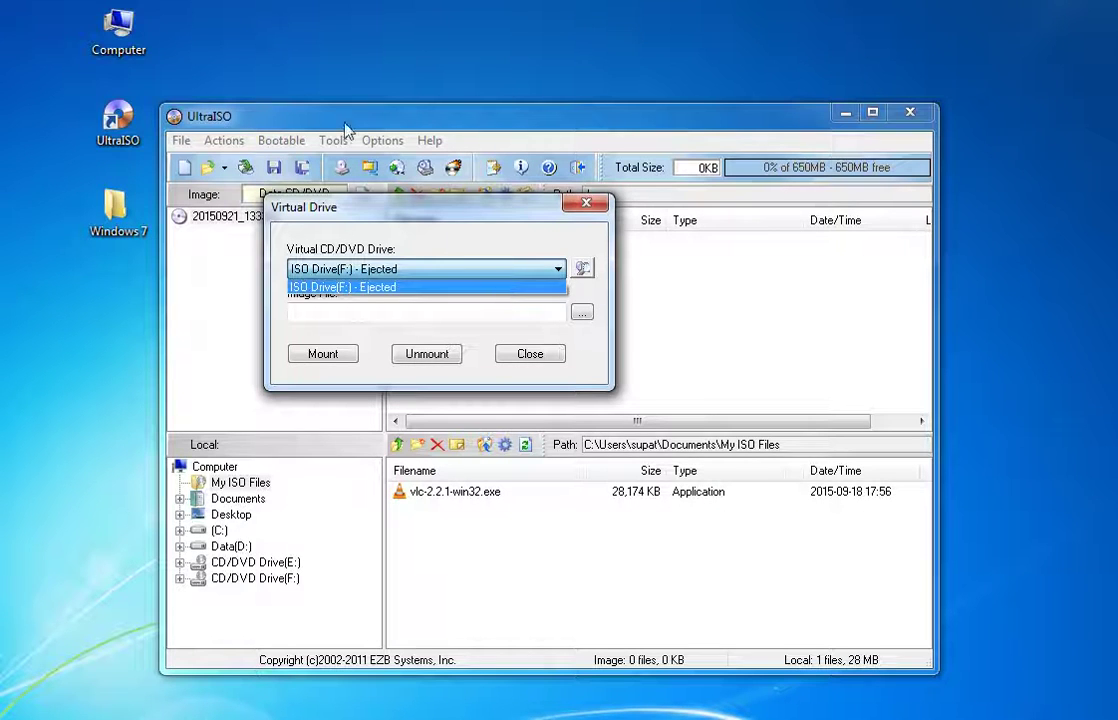
# Check in the Computer window whether CD Drive (F:) holds a disc, and close the window
pyautogui.doubleClick(126, 35)
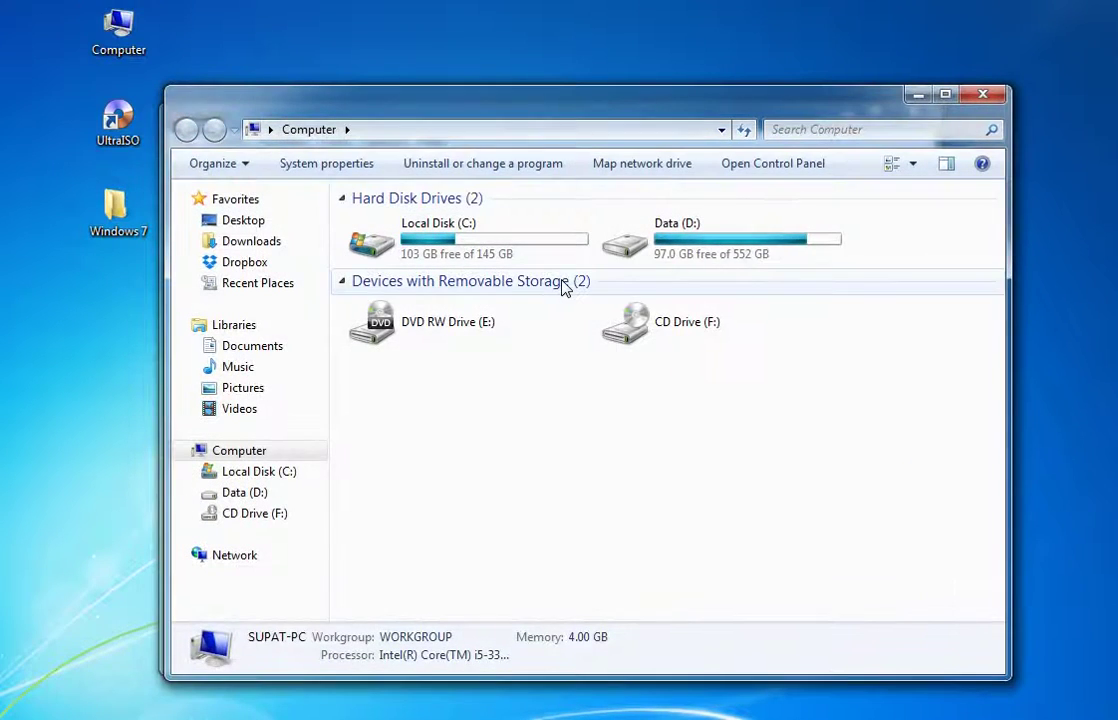
pyautogui.doubleClick(613, 323)
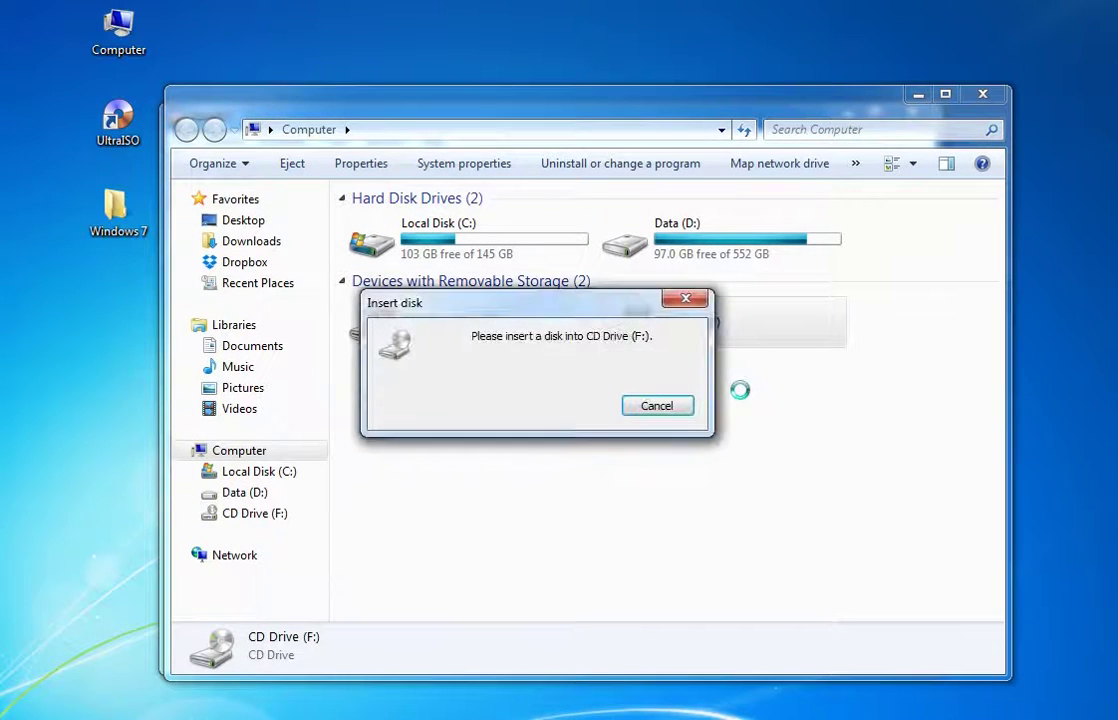
pyautogui.click(662, 407)
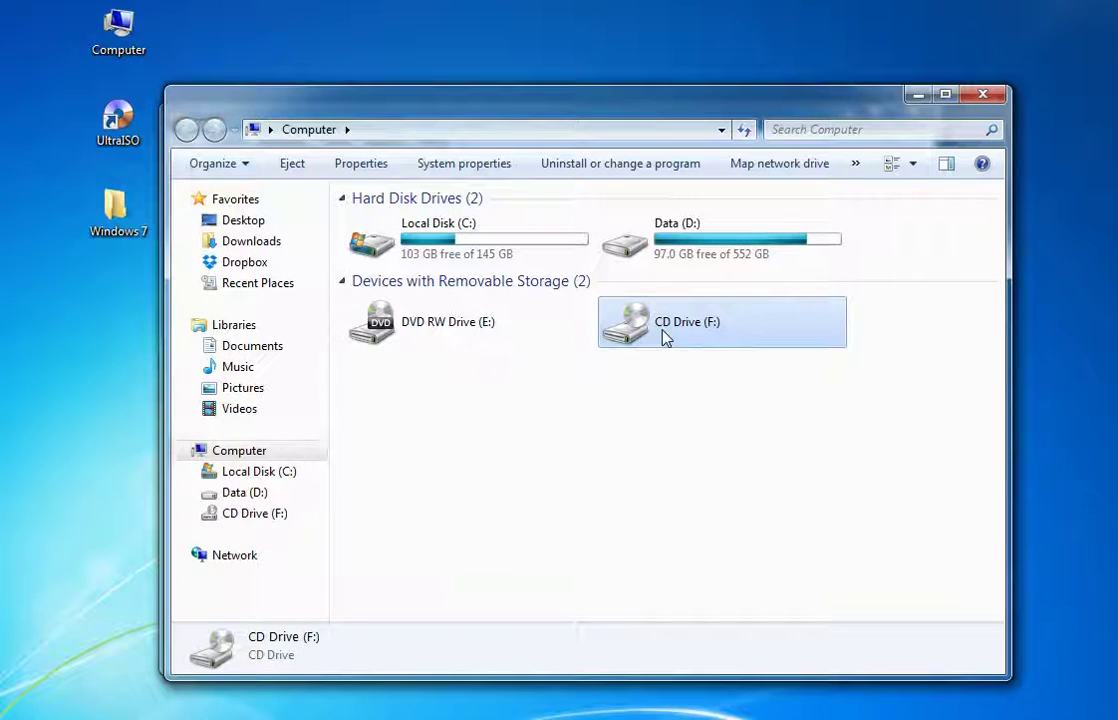
pyautogui.click(980, 97)
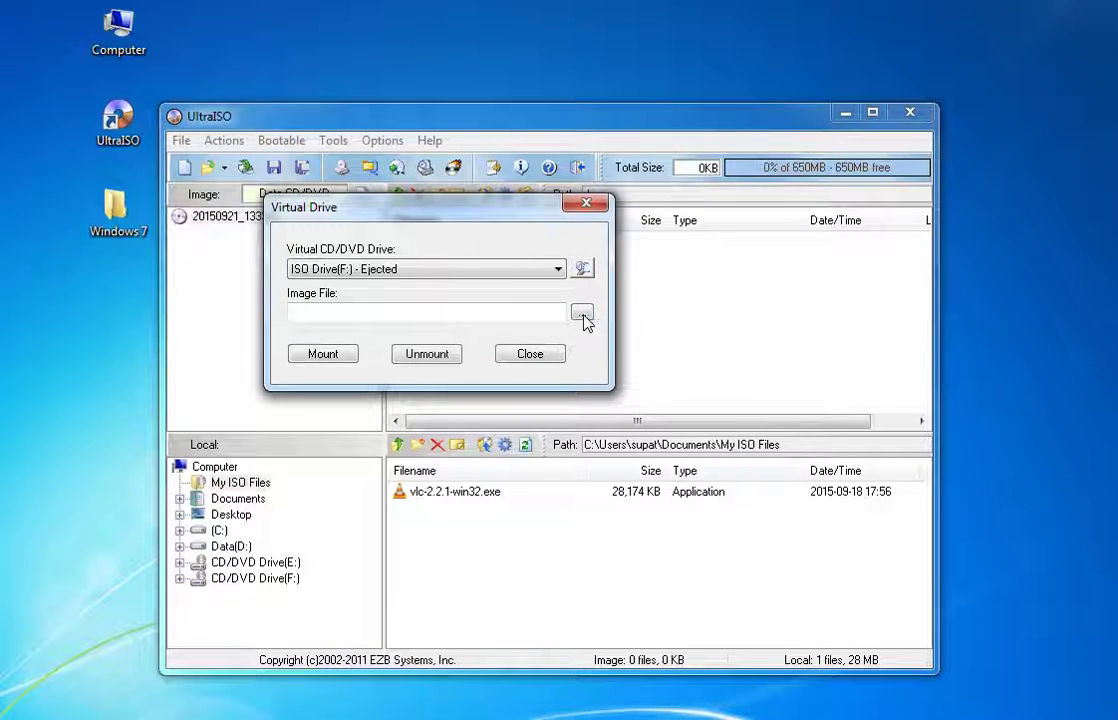
# Browse for the virtual drive's image file in the Windows 7 folder on the desktop
pyautogui.click(467, 313)
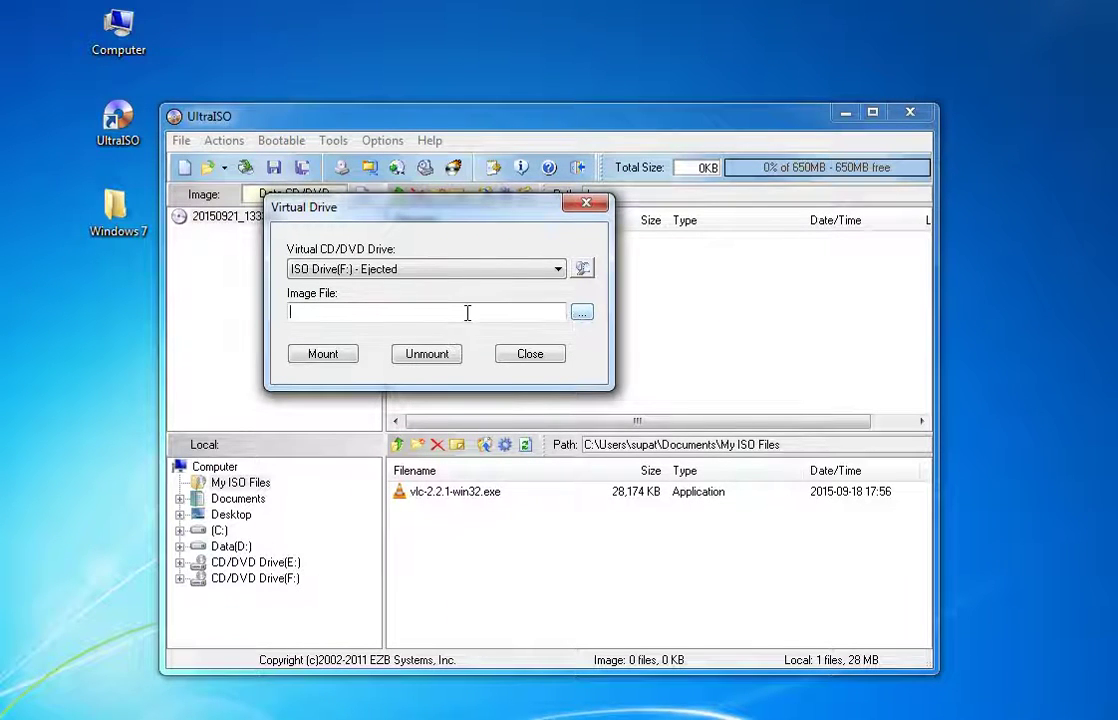
pyautogui.click(582, 315)
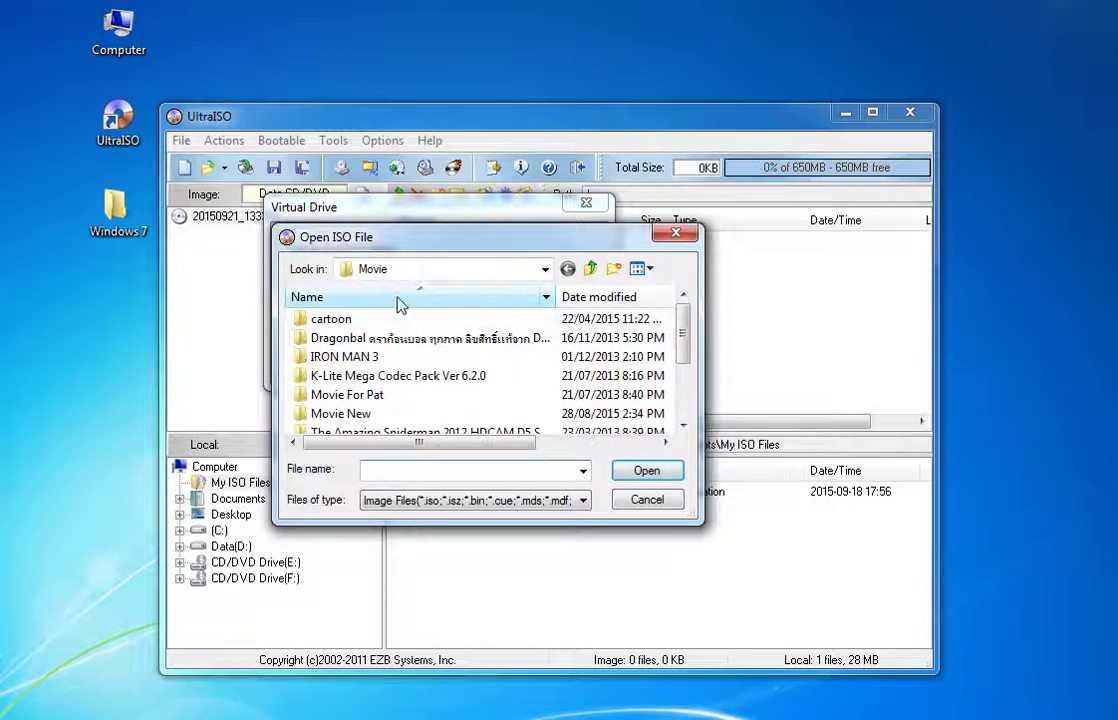
pyautogui.click(400, 270)
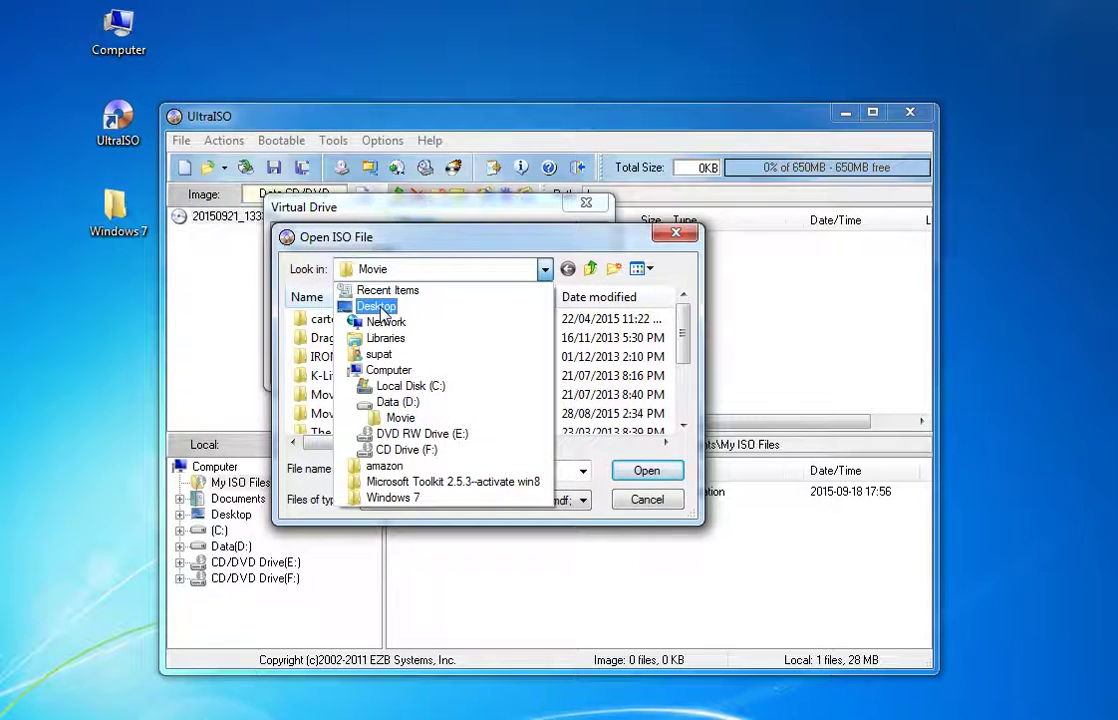
pyautogui.click(381, 308)
pyautogui.moveTo(684, 355); pyautogui.dragTo(690, 440)
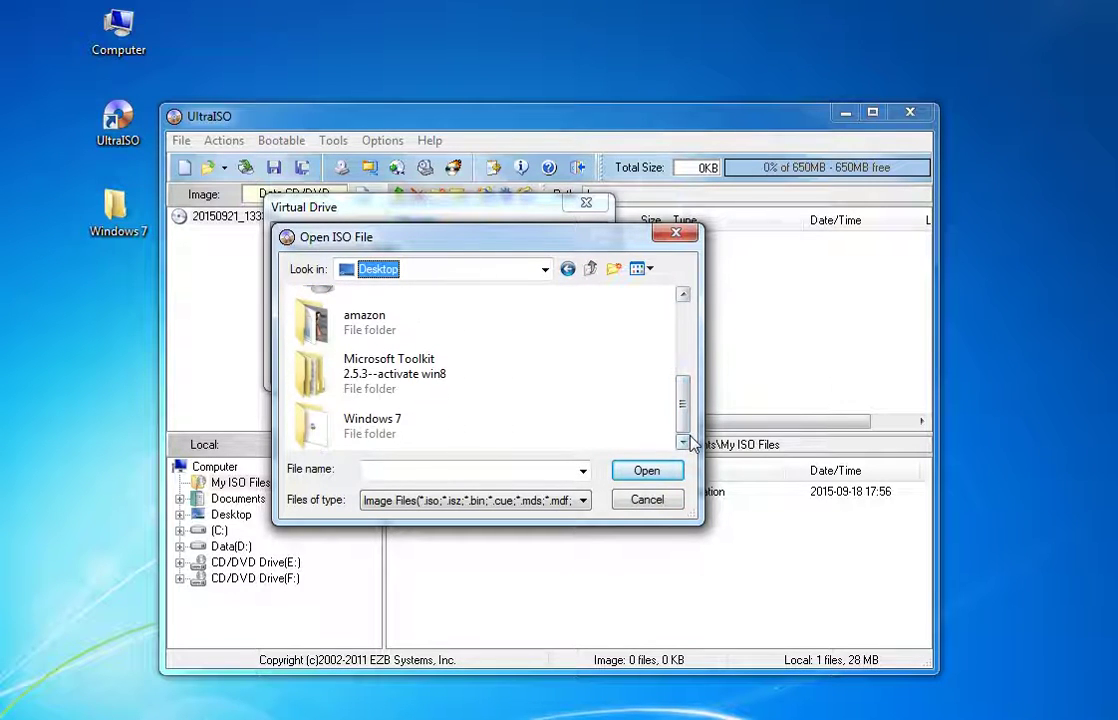
pyautogui.doubleClick(415, 433)
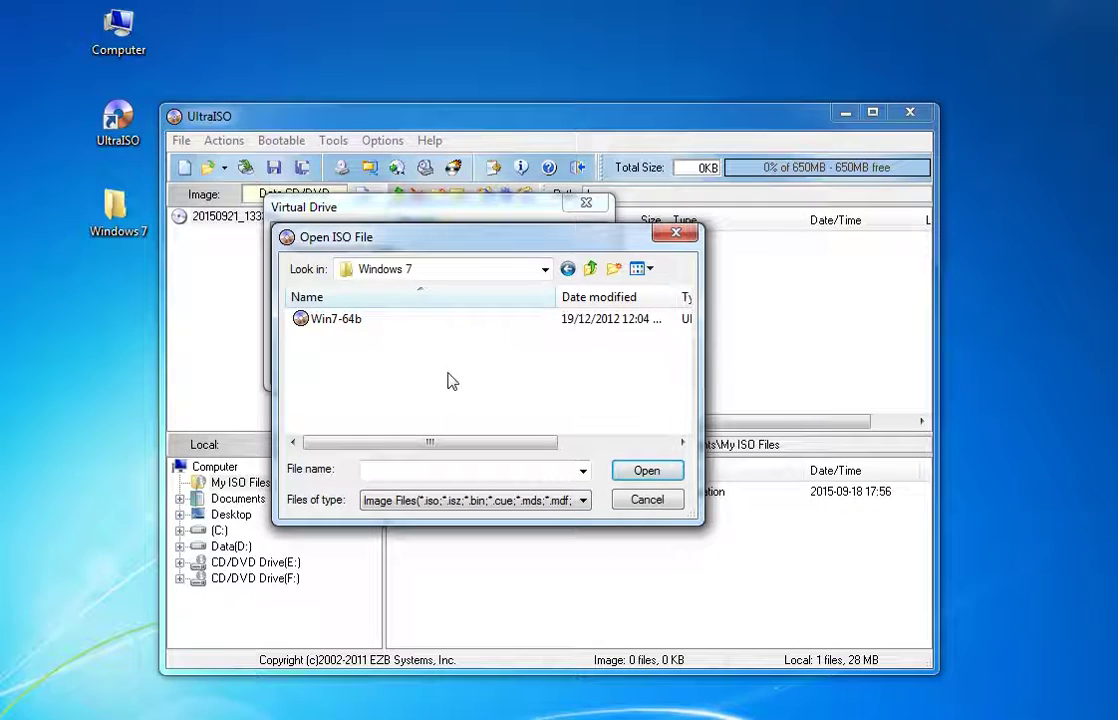
# Choose Win7-64b as the image file, mount it to the virtual drive F: and close the dialog
pyautogui.click(337, 319)
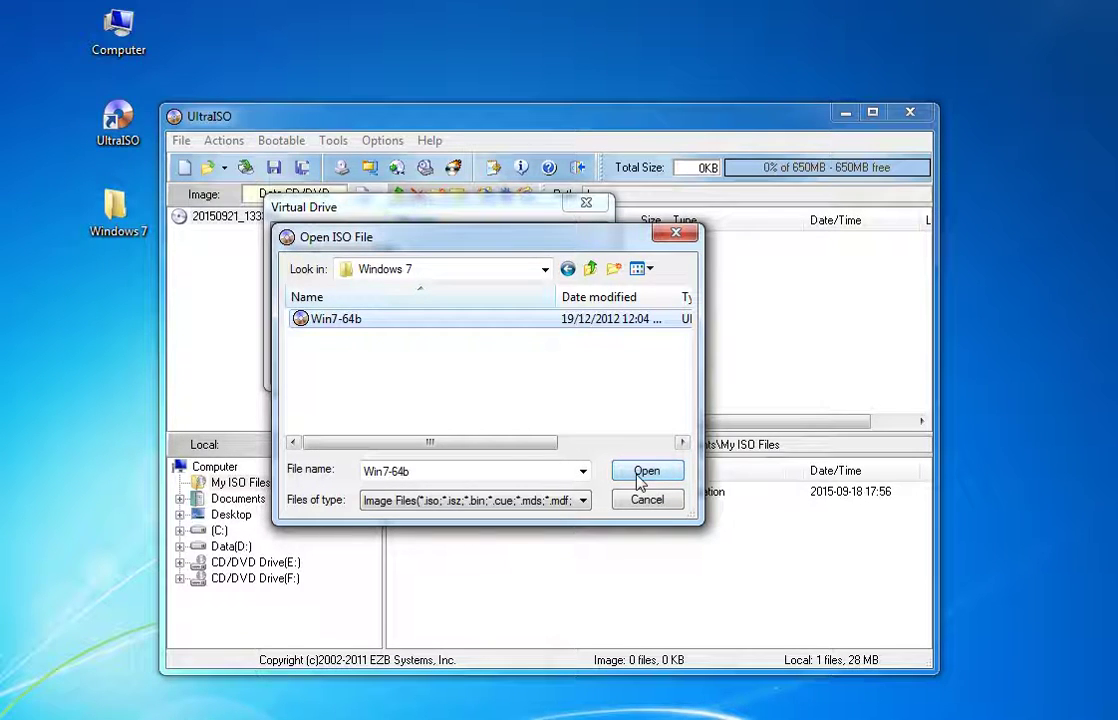
pyautogui.click(452, 328)
pyautogui.click(572, 407)
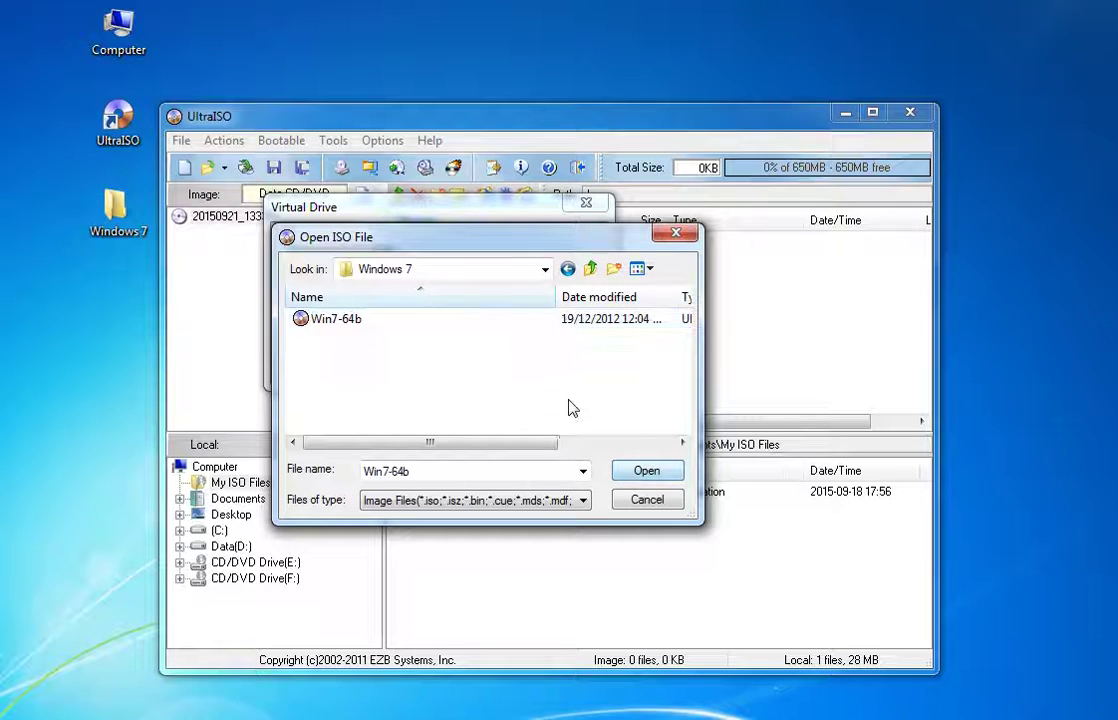
pyautogui.click(410, 320)
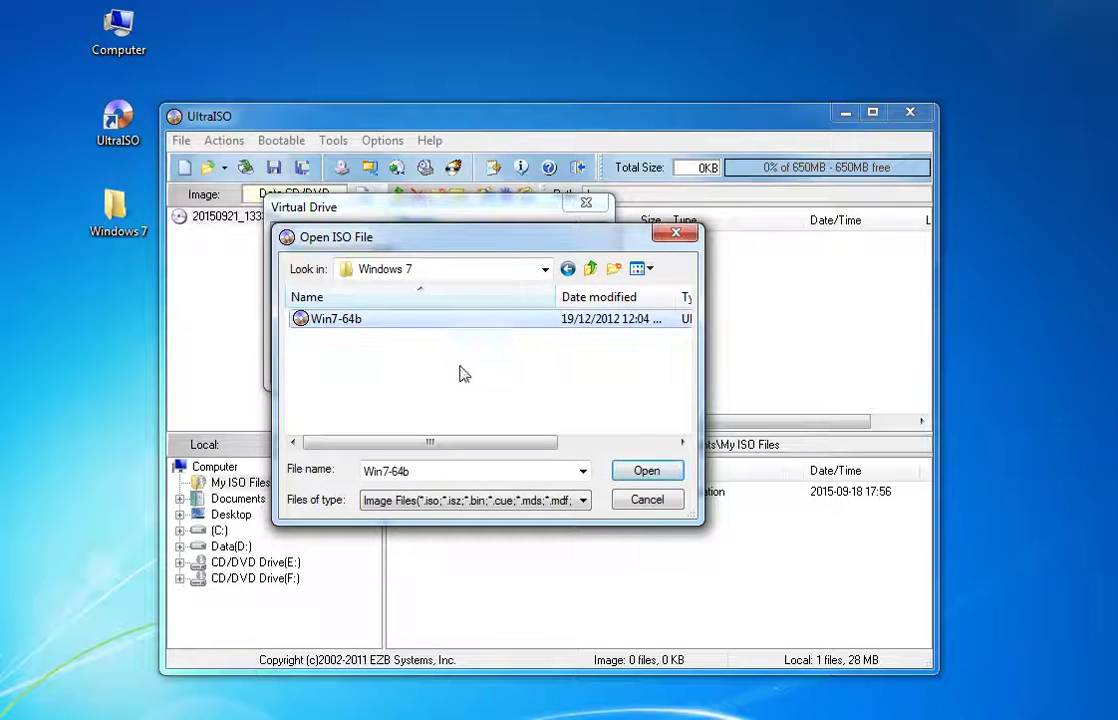
pyautogui.click(646, 471)
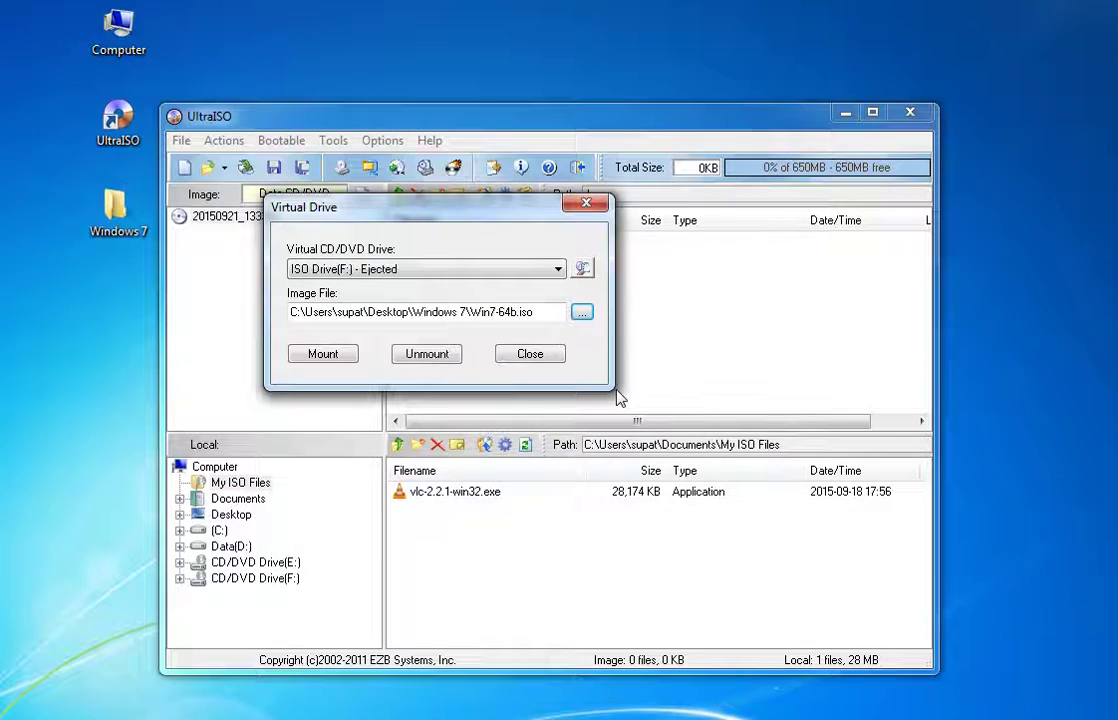
pyautogui.click(315, 359)
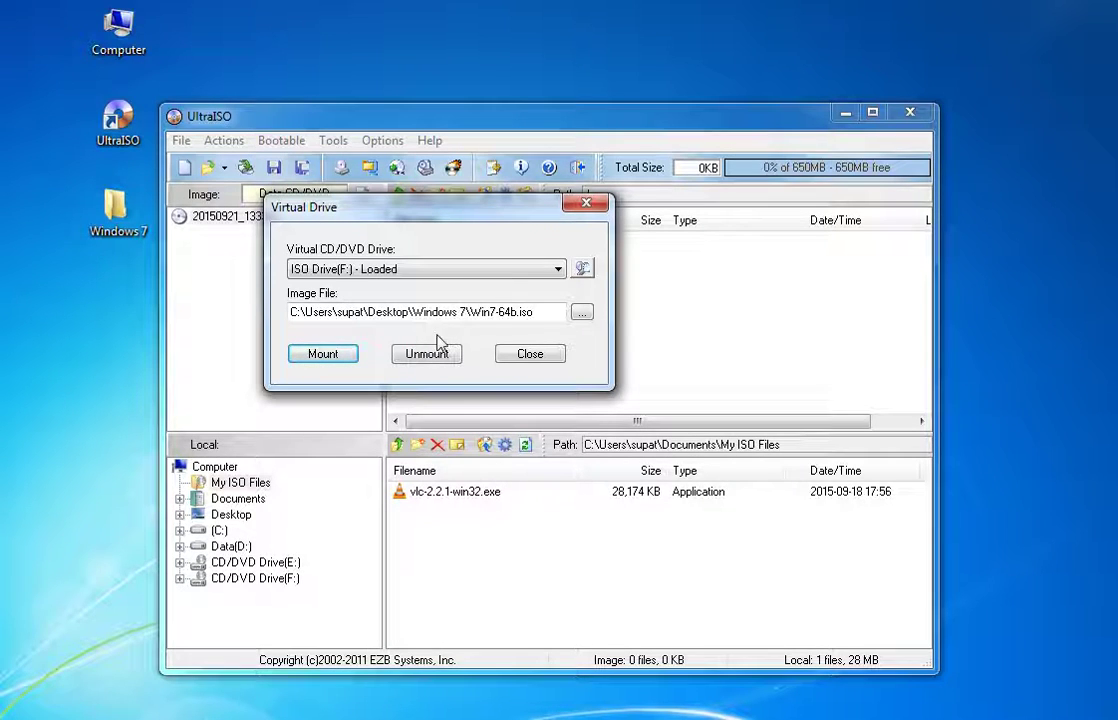
pyautogui.click(530, 355)
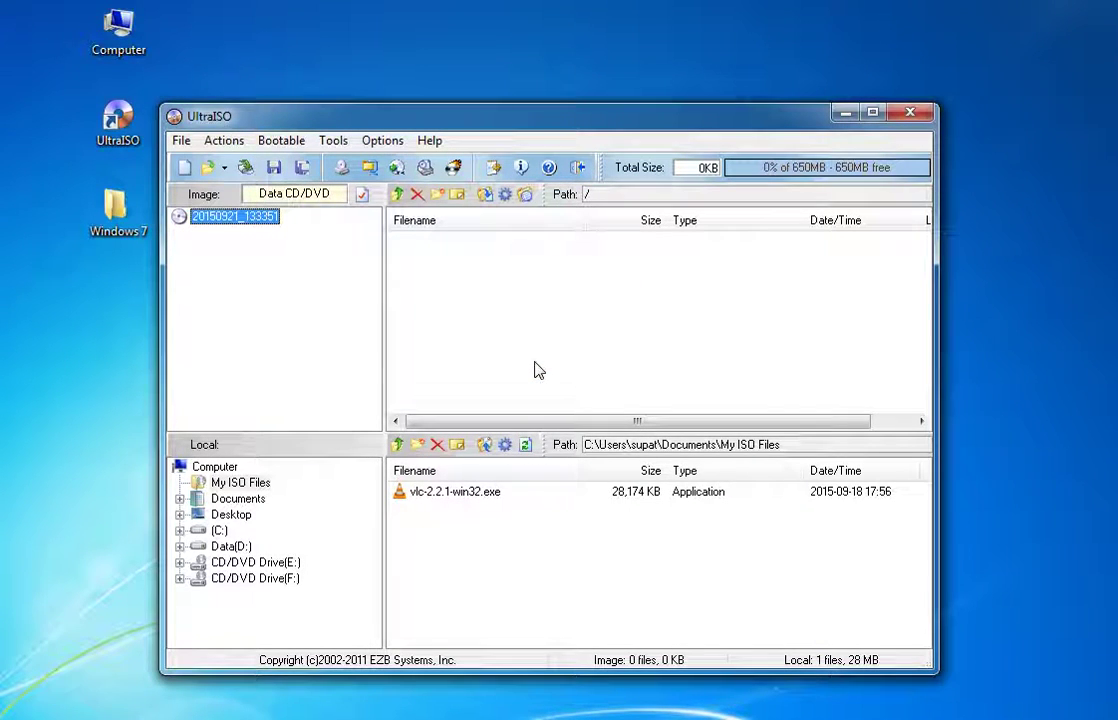
# Open the mounted CD Drive (F:) from the Computer window to examine its contents, and close the window
pyautogui.doubleClick(124, 55)
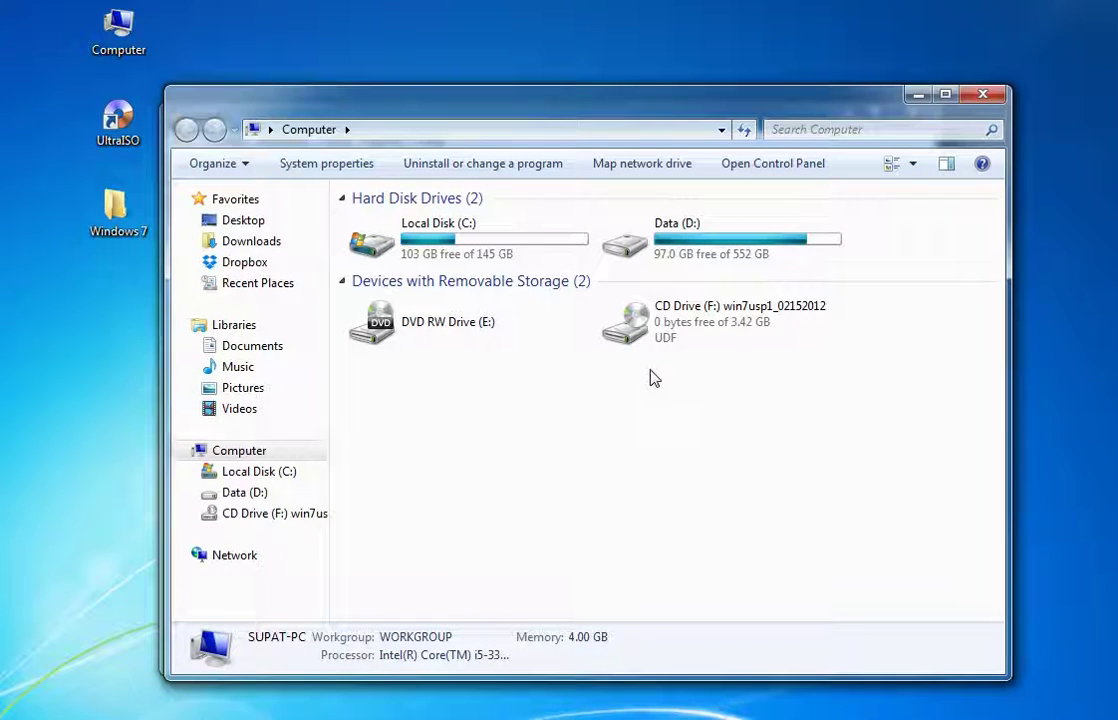
pyautogui.click(658, 349)
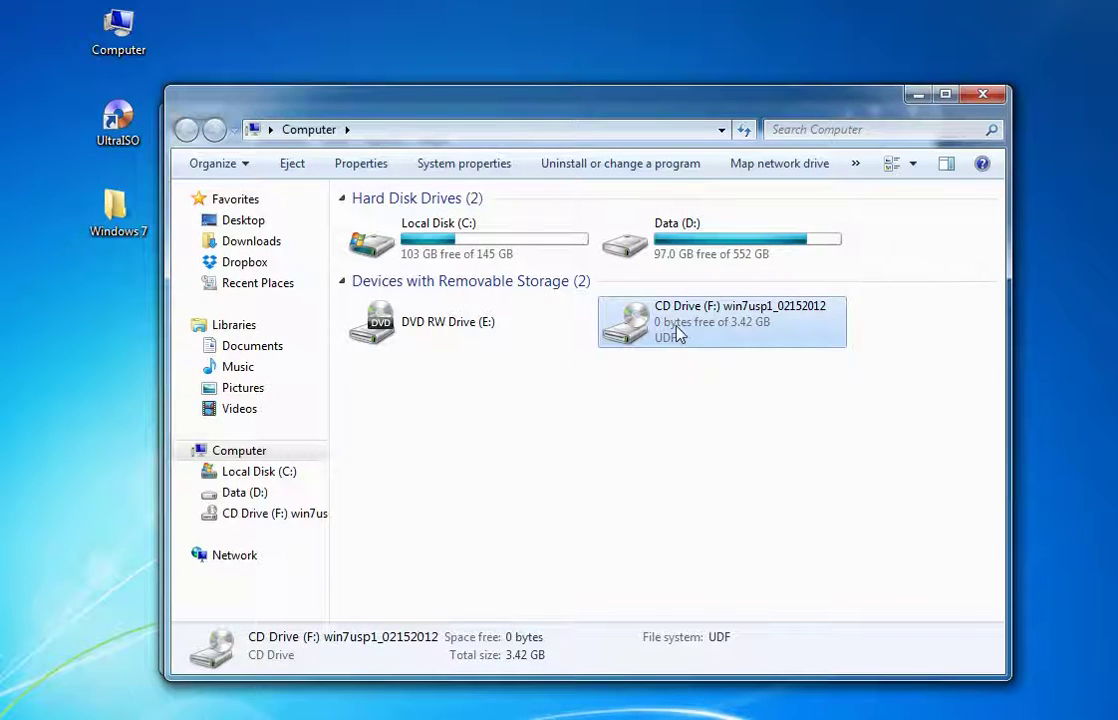
pyautogui.rightClick(677, 328)
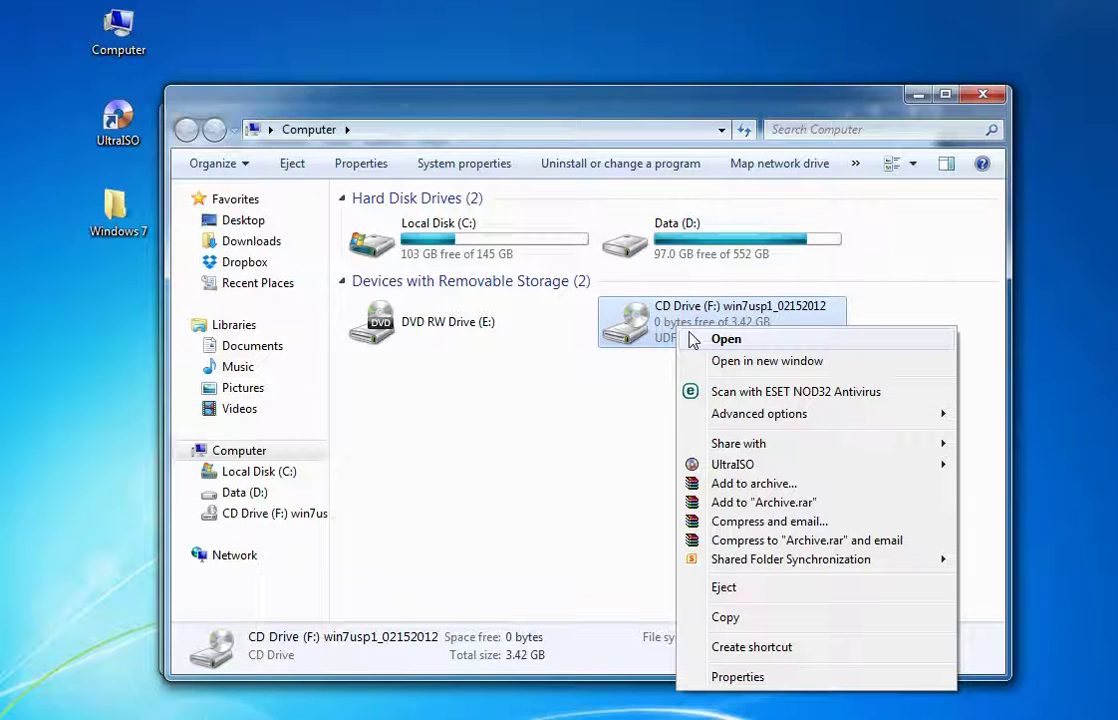
pyautogui.click(694, 341)
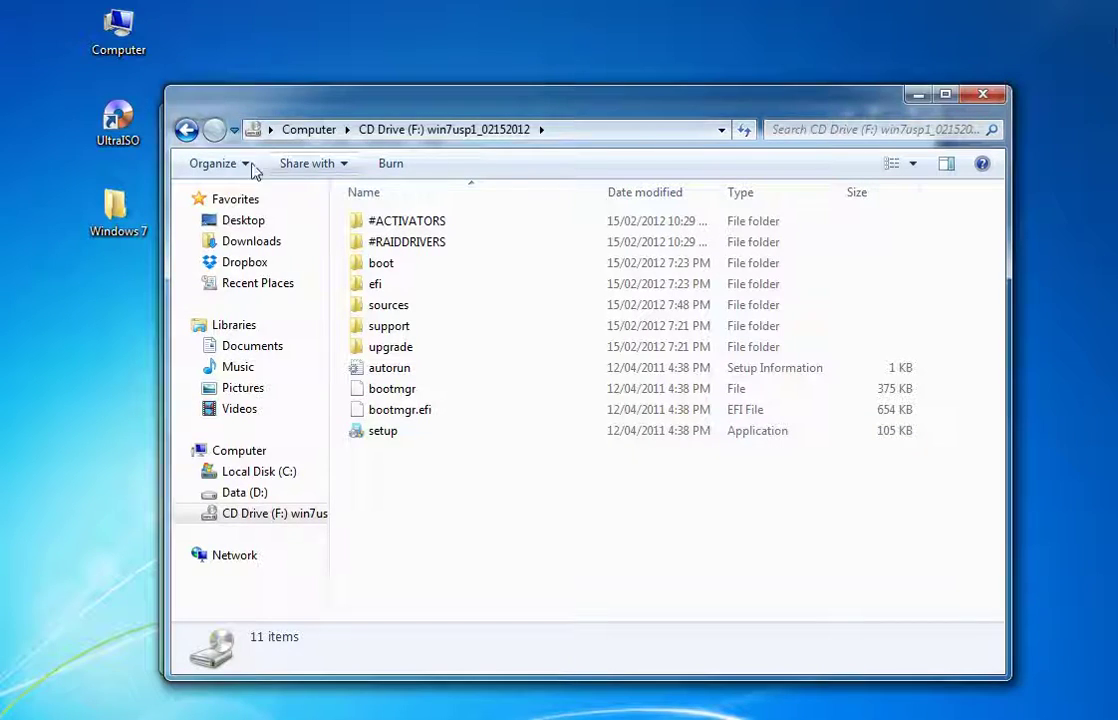
pyautogui.click(996, 100)
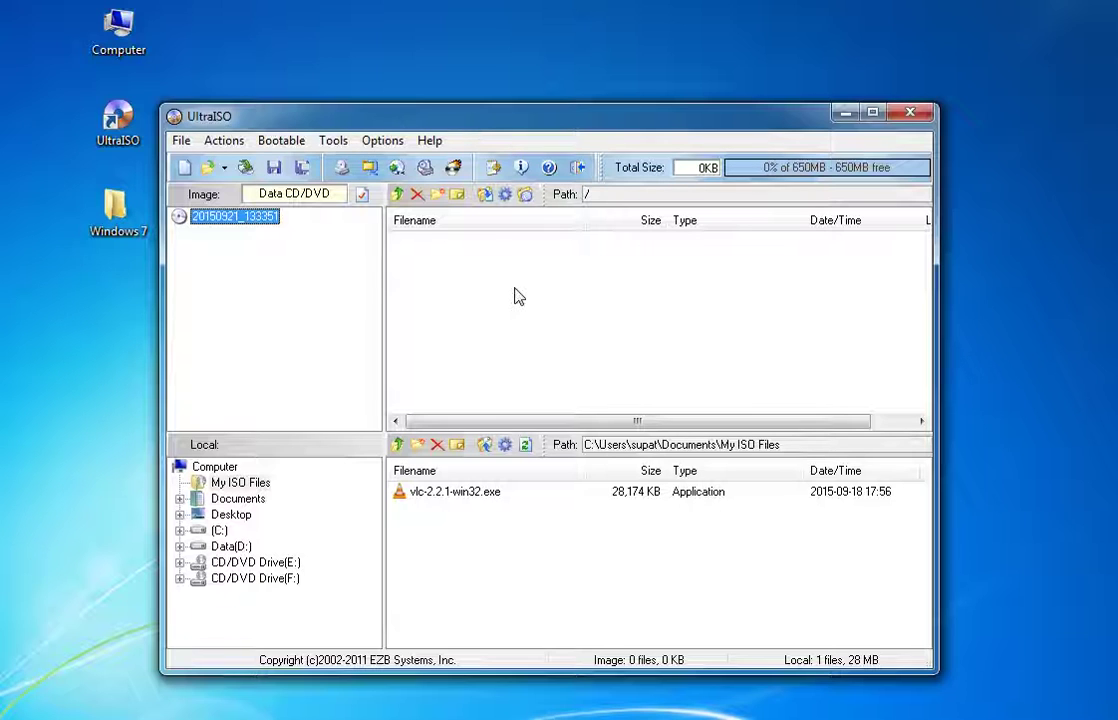
# Unmount the image from ISO Drive (F:) with UltraISO's virtual drive tool and close the dialog
pyautogui.click(336, 143)
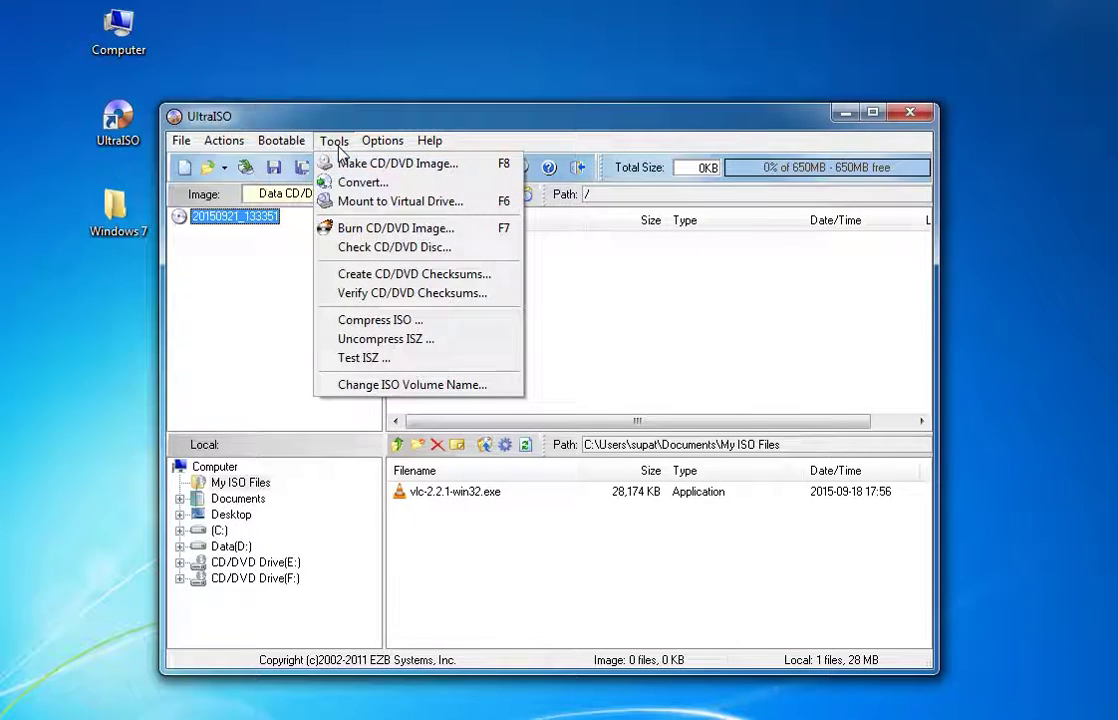
pyautogui.click(394, 203)
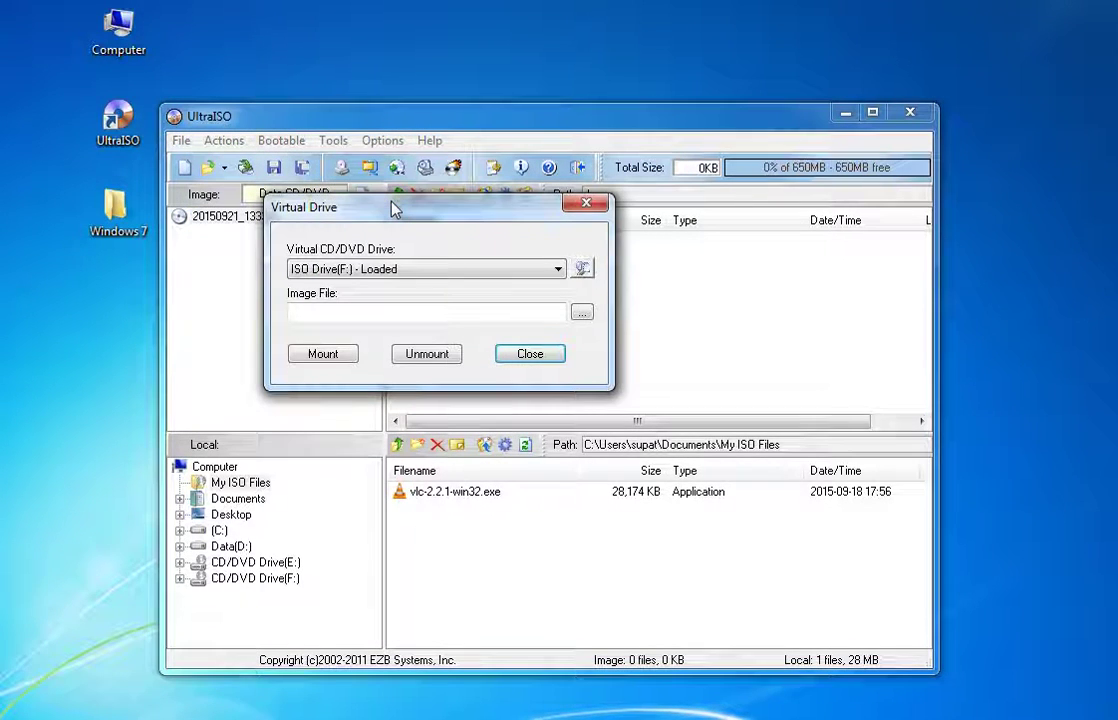
pyautogui.click(432, 270)
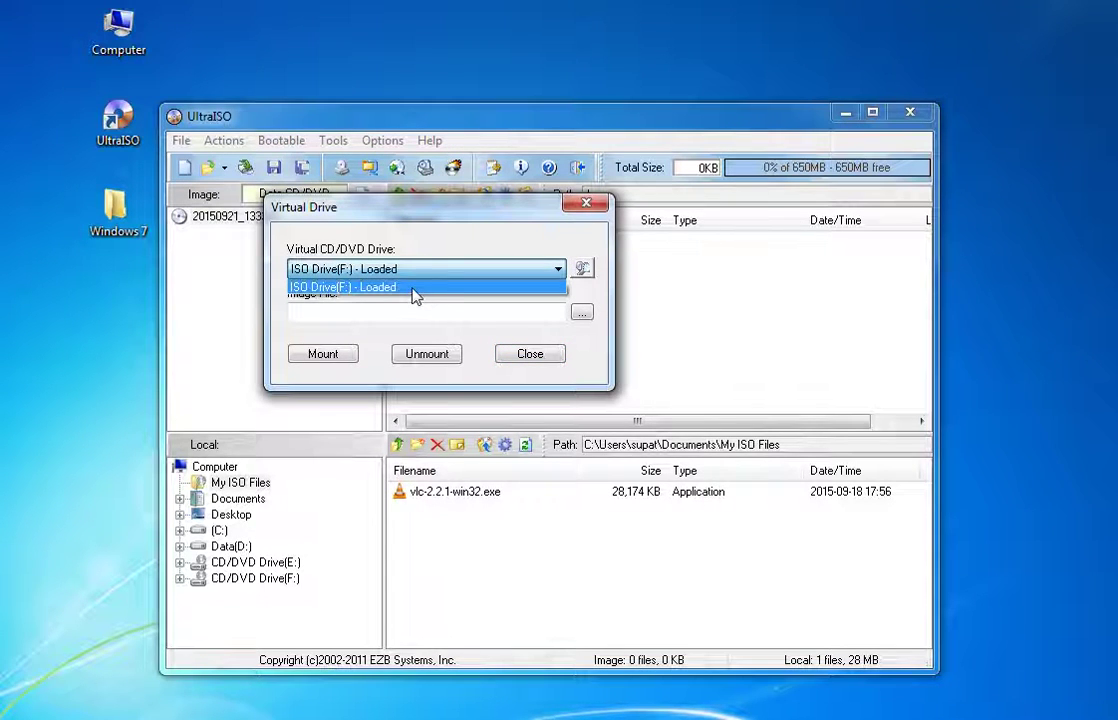
pyautogui.click(412, 289)
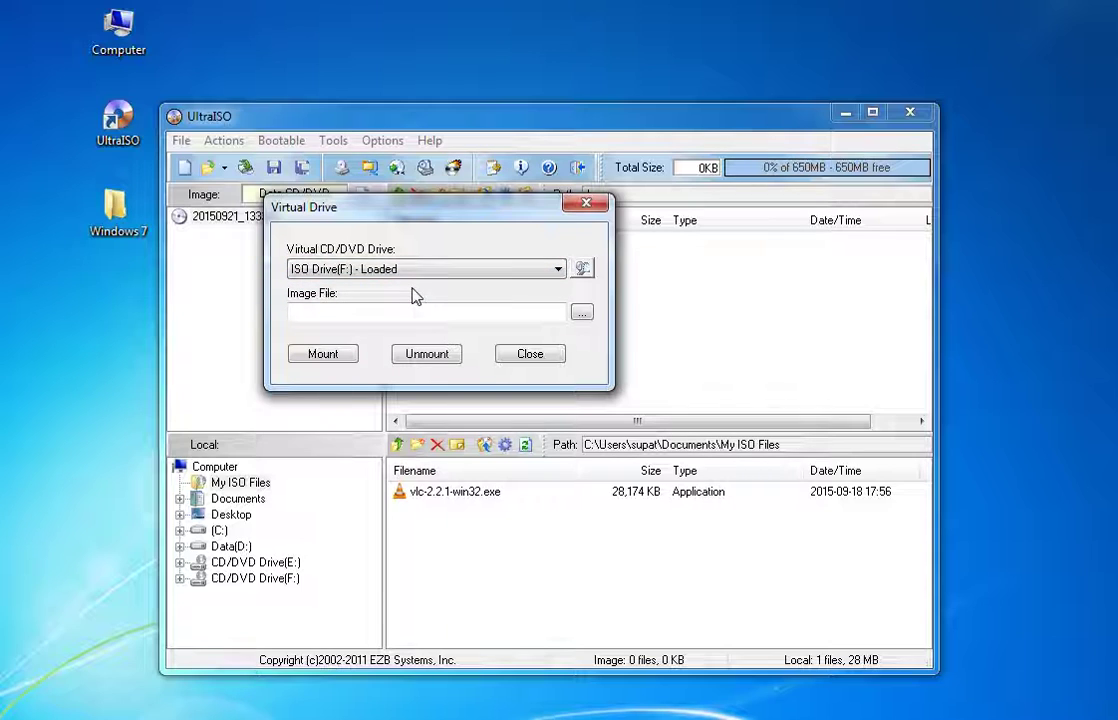
pyautogui.click(420, 352)
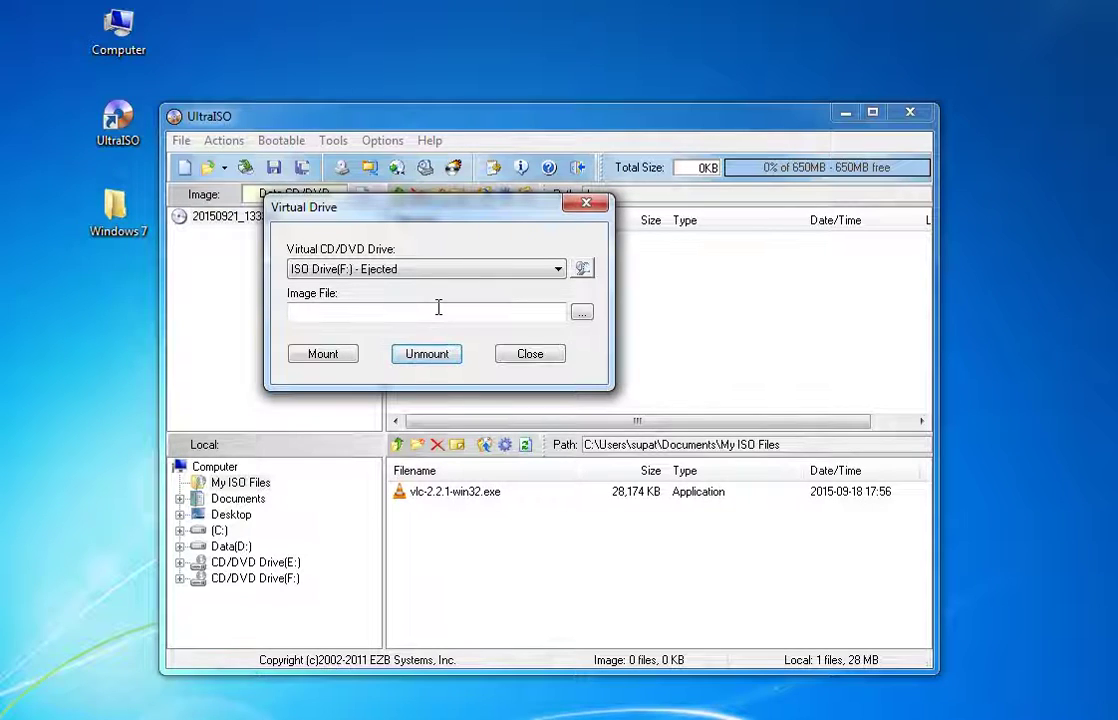
pyautogui.click(531, 354)
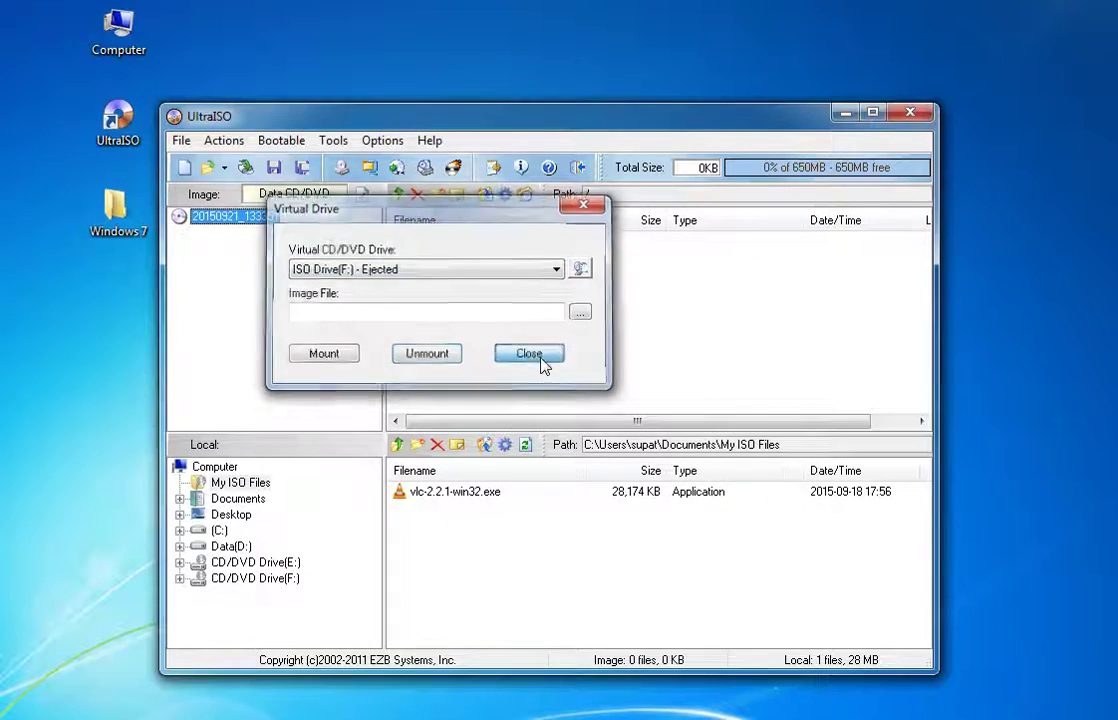
# Check the state of CD Drive (F:) in the Computer window, and minimize that window and UltraISO
pyautogui.doubleClick(133, 45)
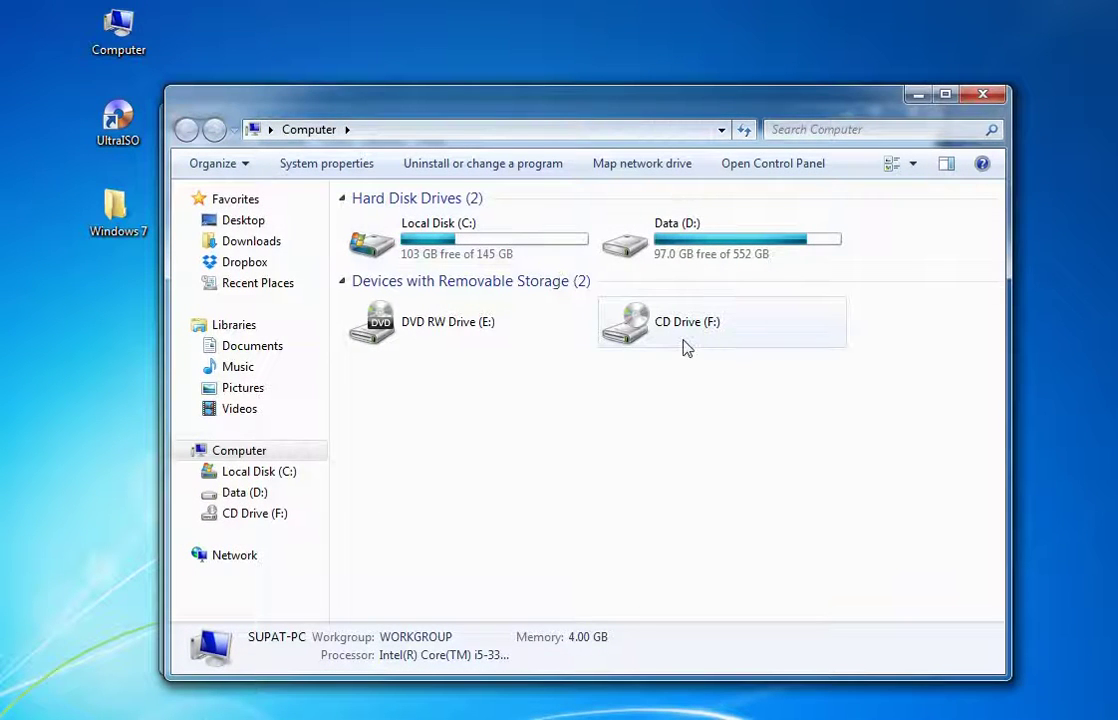
pyautogui.click(687, 346)
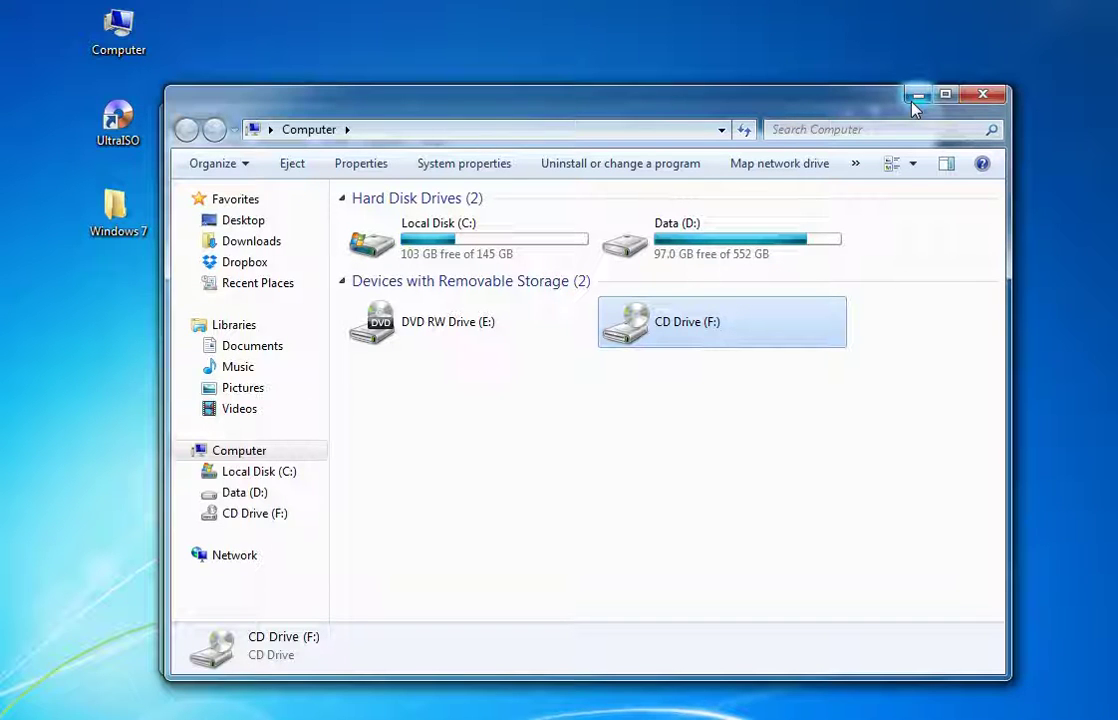
pyautogui.click(912, 101)
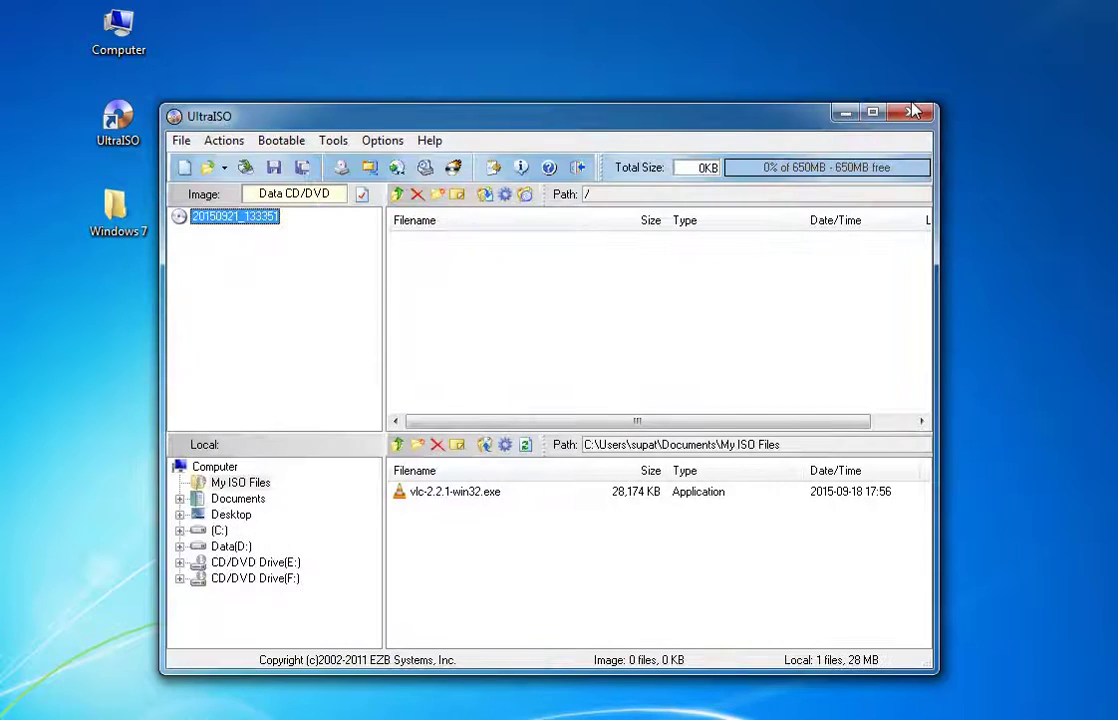
pyautogui.click(843, 116)
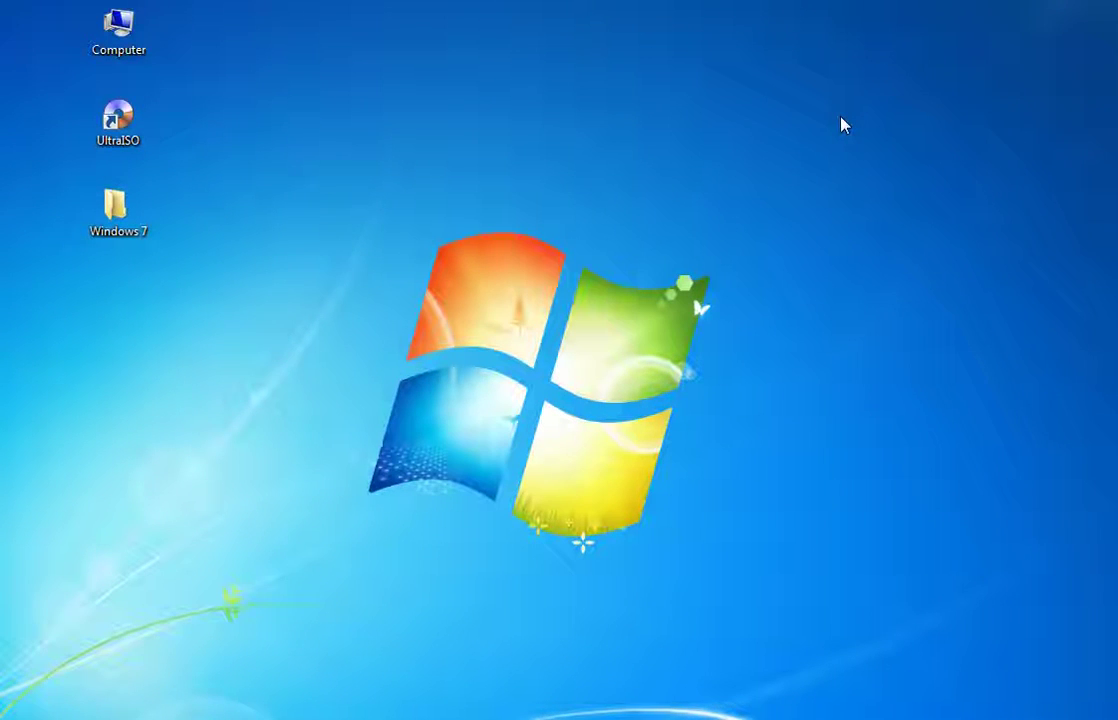